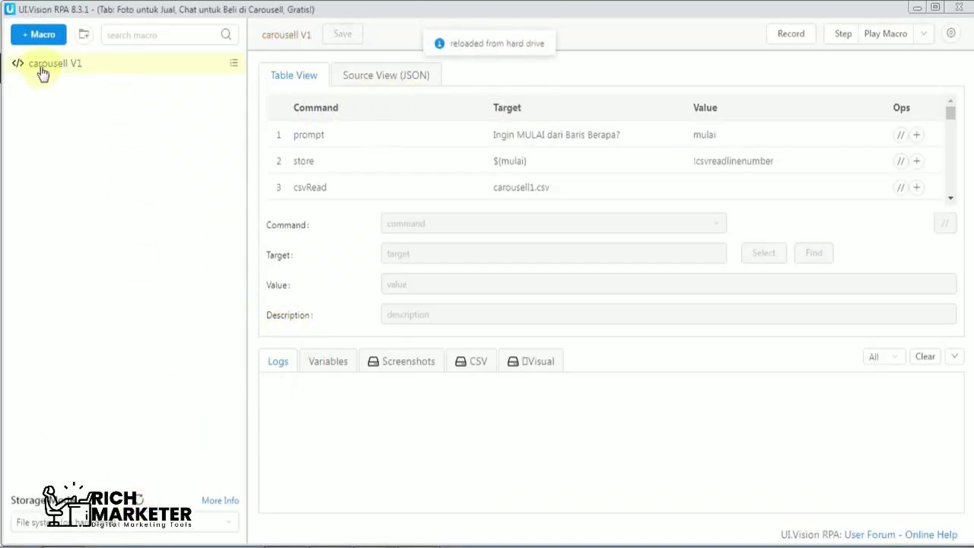
Step: List the macro's CSV files and view the rows of carousell1.csv, closing it without saving
click(480, 360)
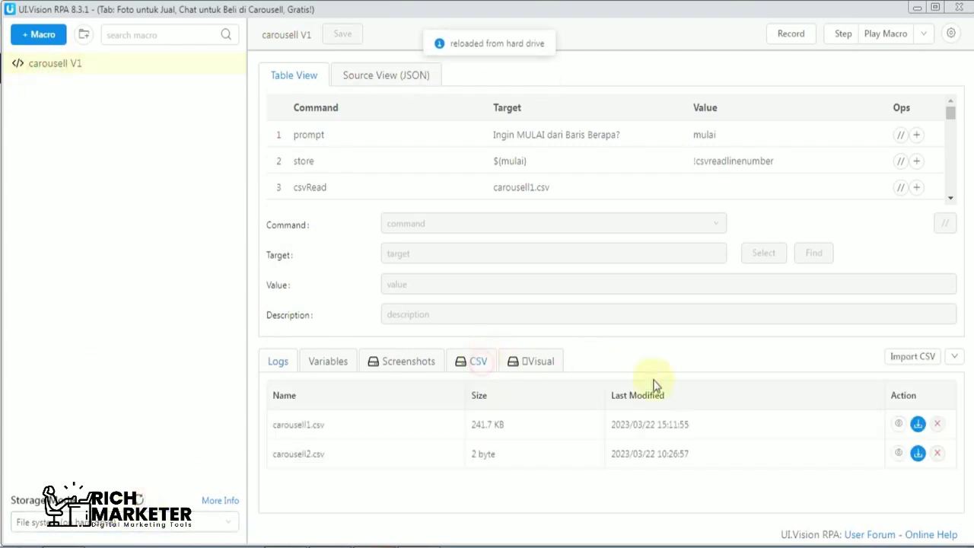
click(899, 426)
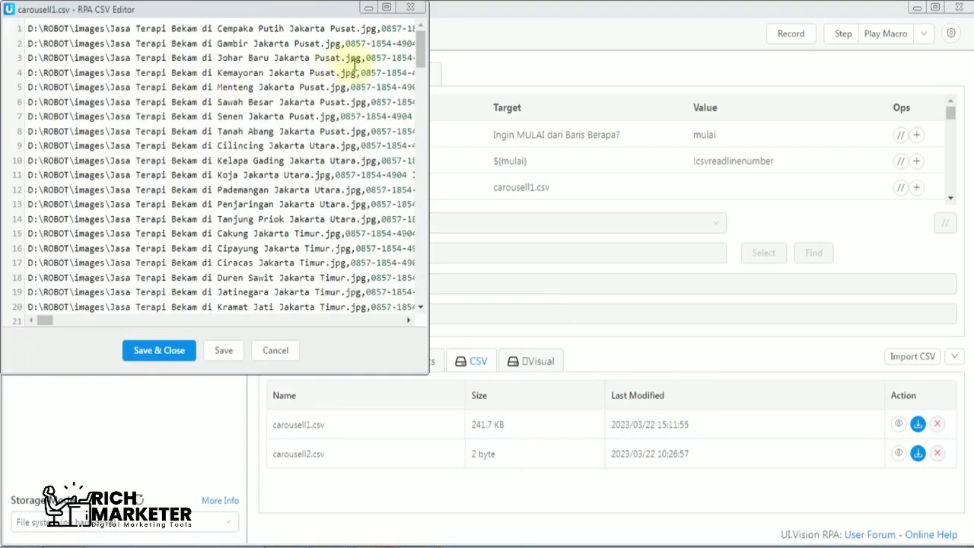
click(274, 350)
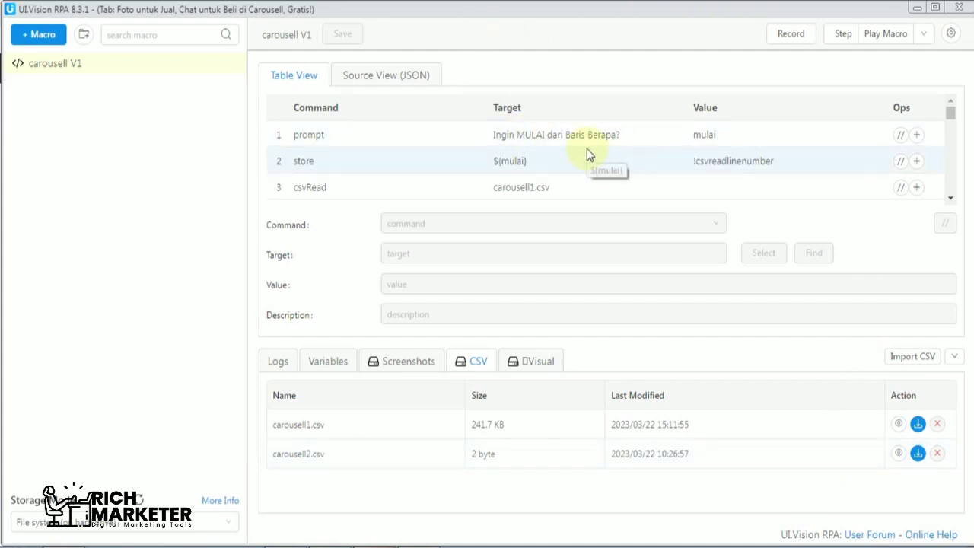
click(901, 46)
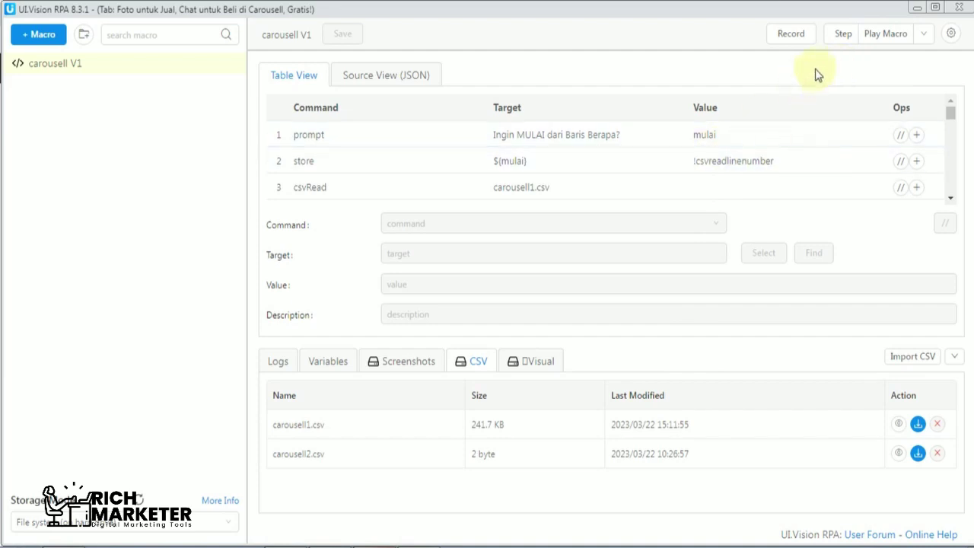
click(843, 34)
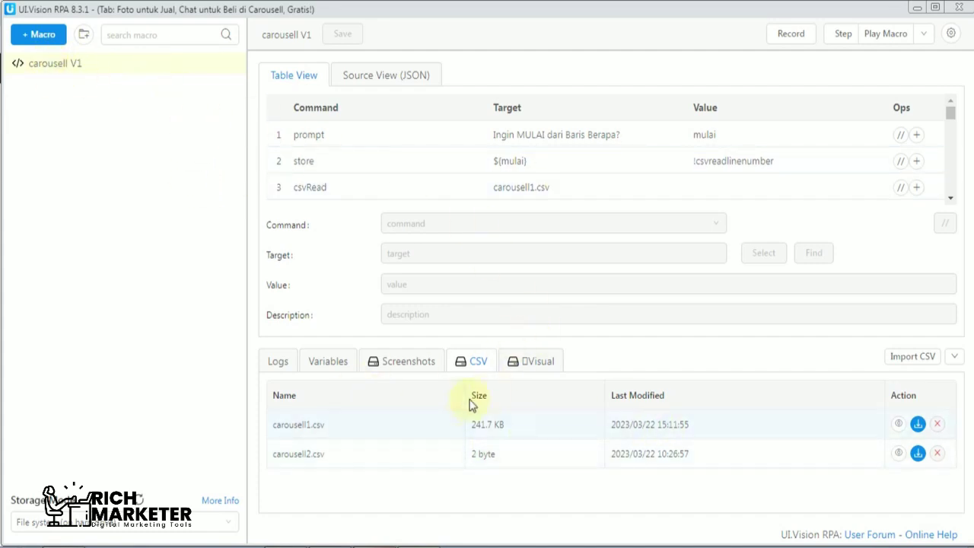
Step: Open carousell1.csv again to check its last rows, and close it without saving
click(901, 426)
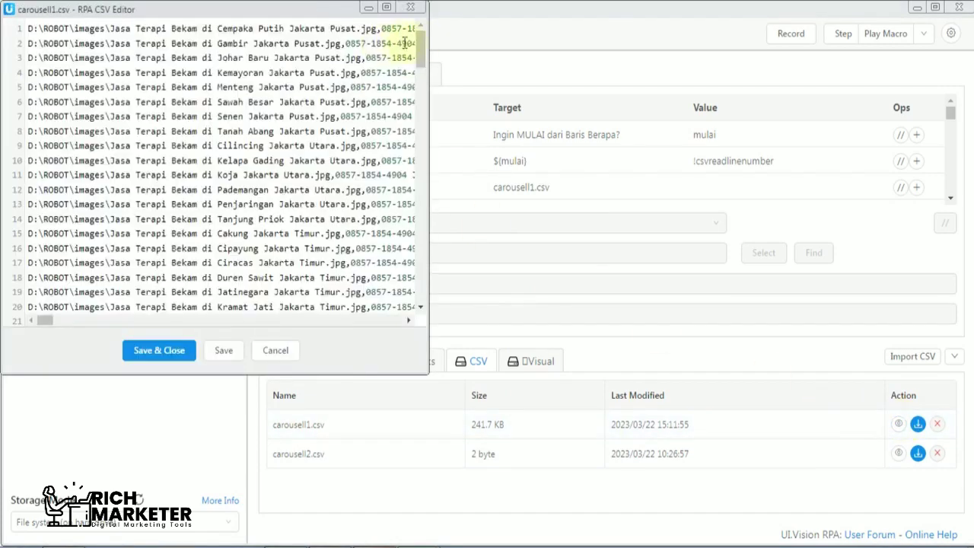
drag(425, 47, 419, 304)
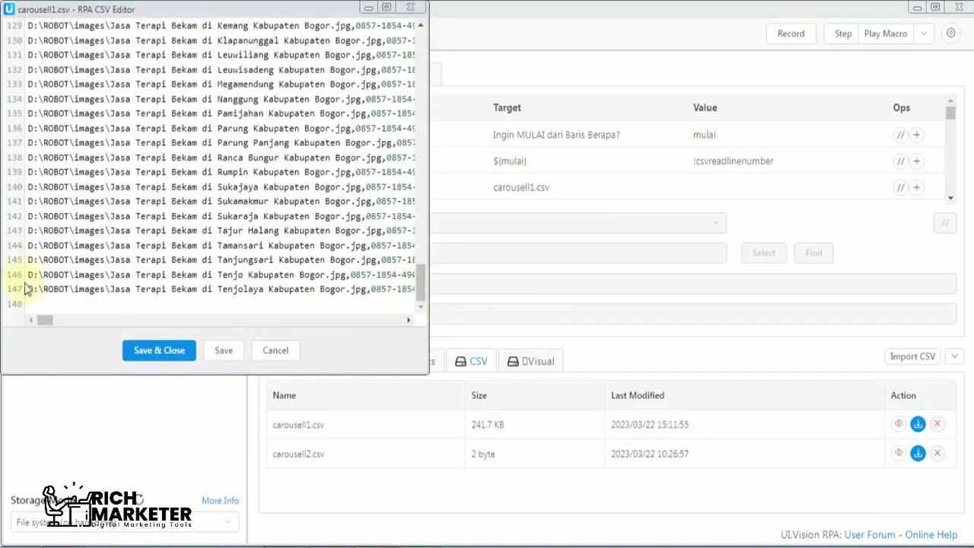
click(277, 351)
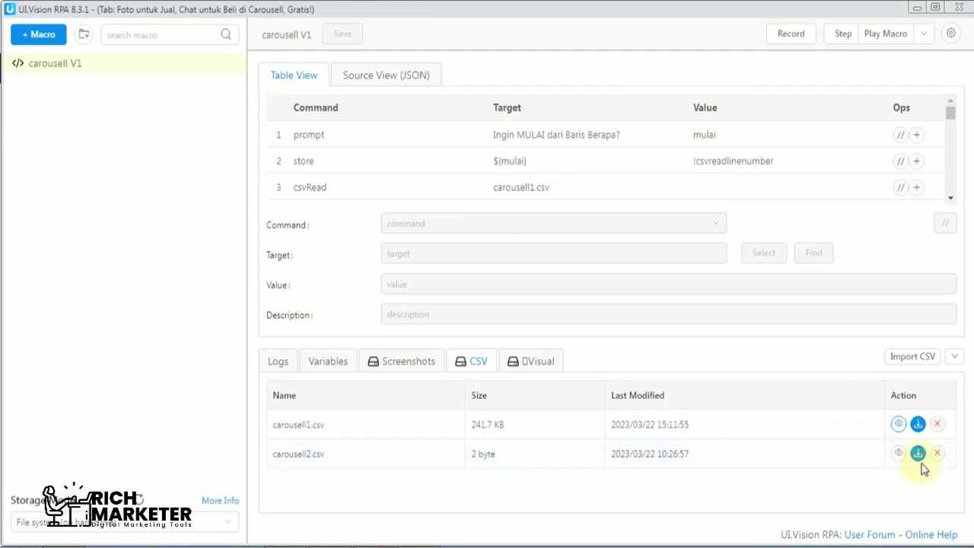
Step: Check the upper rows of carousell1.csv and the contents of carousell2.csv, closing both without saving
click(899, 424)
scroll(76, 152, down, 5)
scroll(30, 183, up, 3)
click(34, 231)
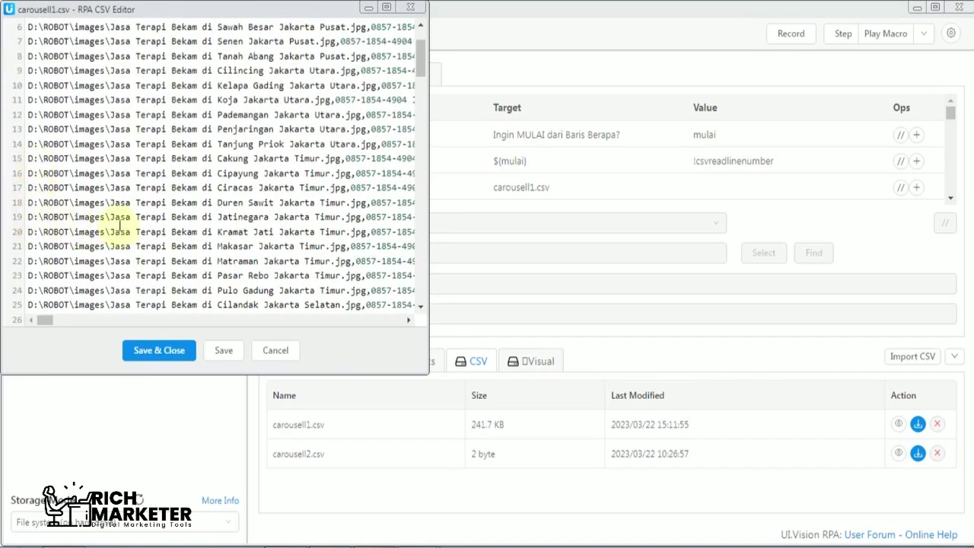
click(282, 352)
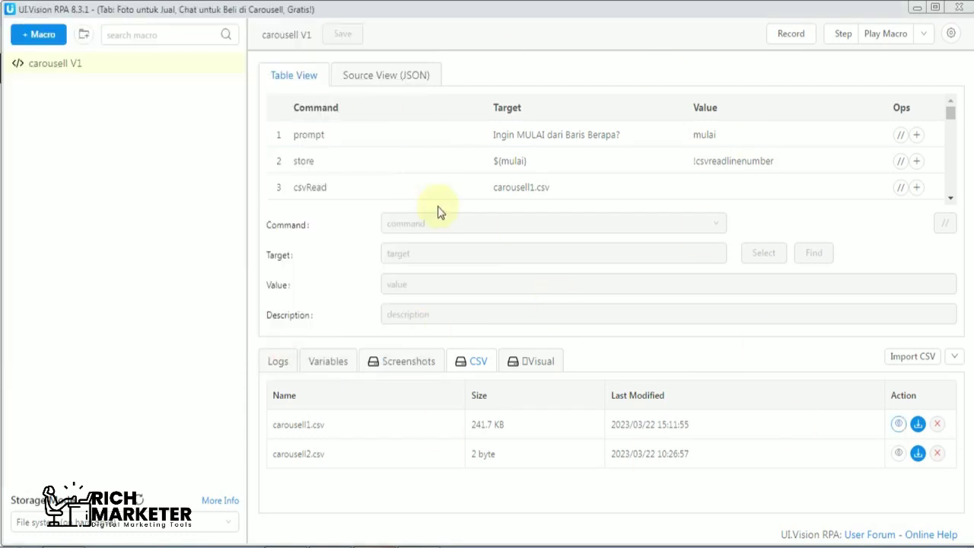
click(899, 454)
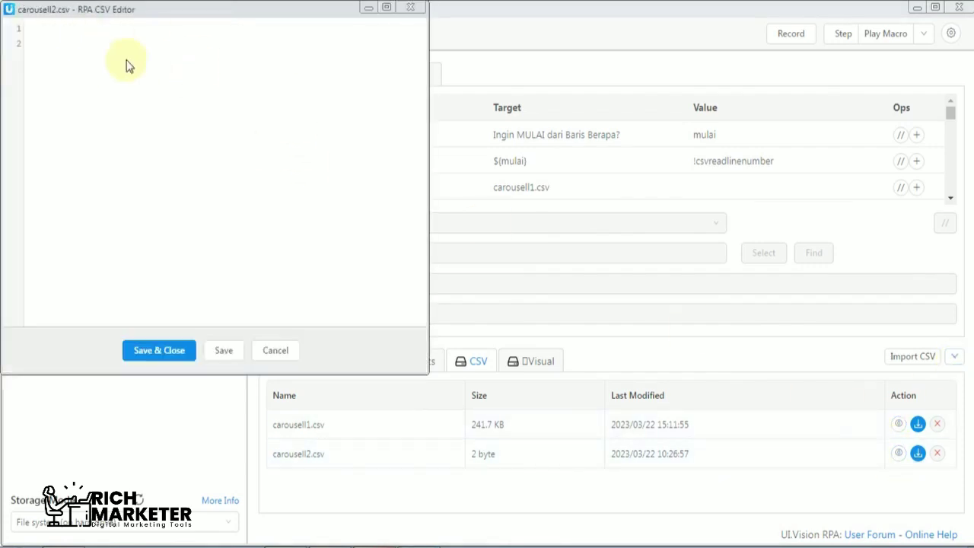
click(278, 352)
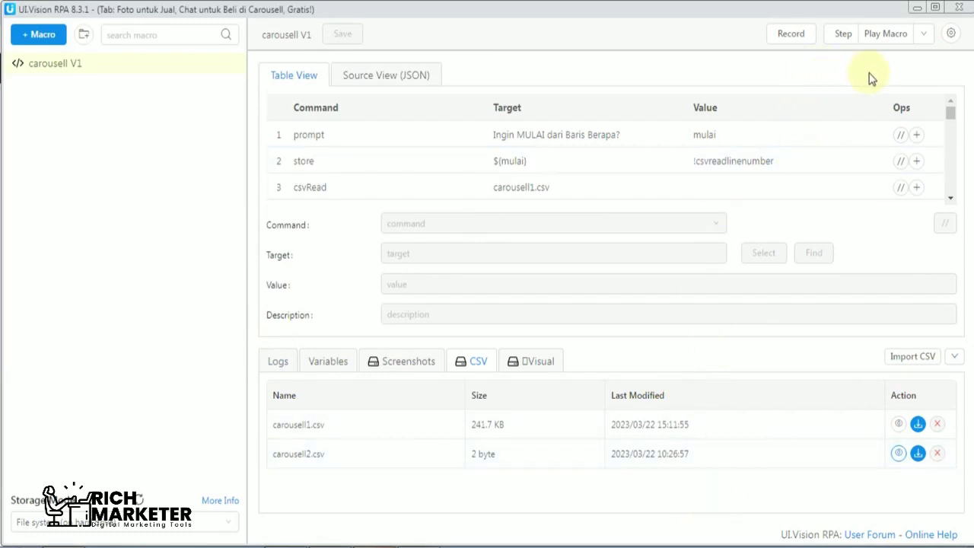
Step: Run the carousell V1 macro from CSV row 1 to fill in and post a Carousell listing in the Others category
click(888, 34)
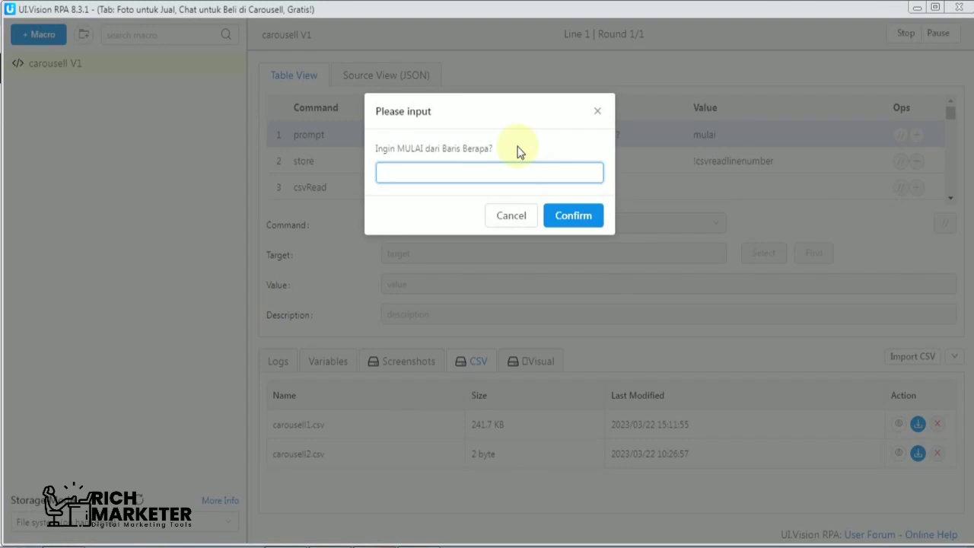
text(1)
click(578, 217)
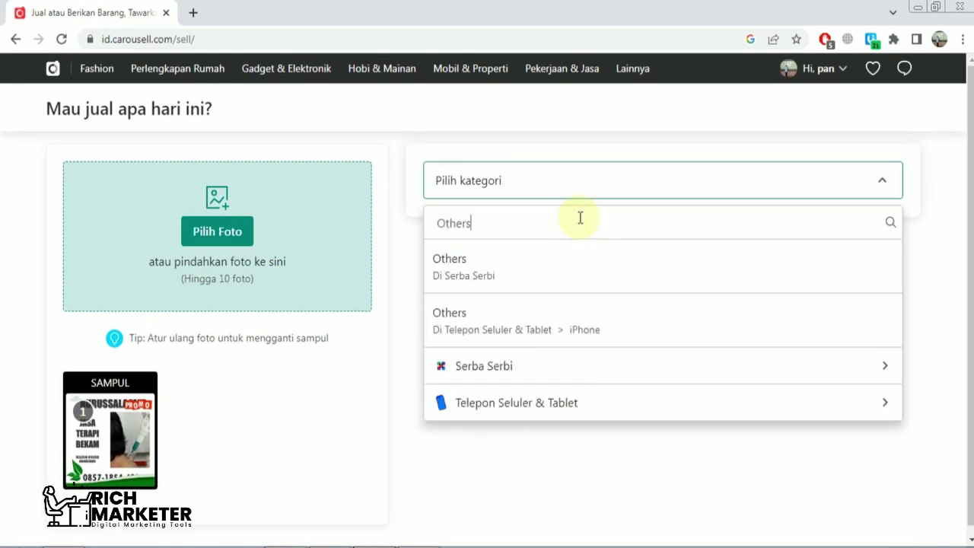
key(Return)
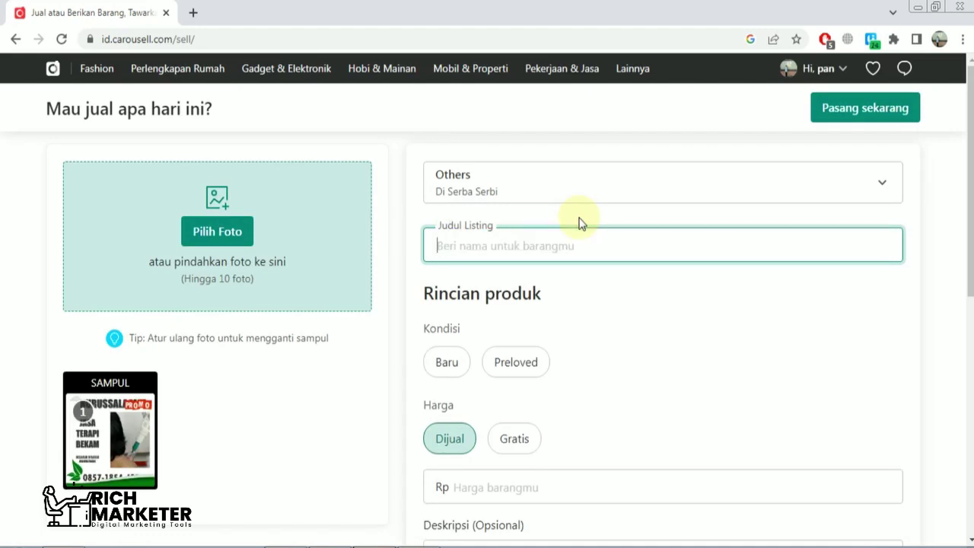
key(ctrl+v)
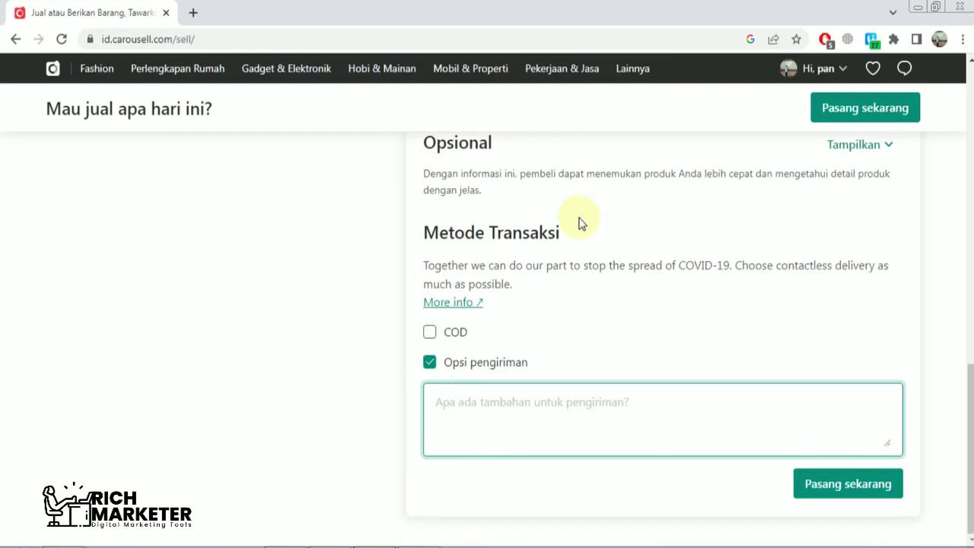
key(ctrl+v)
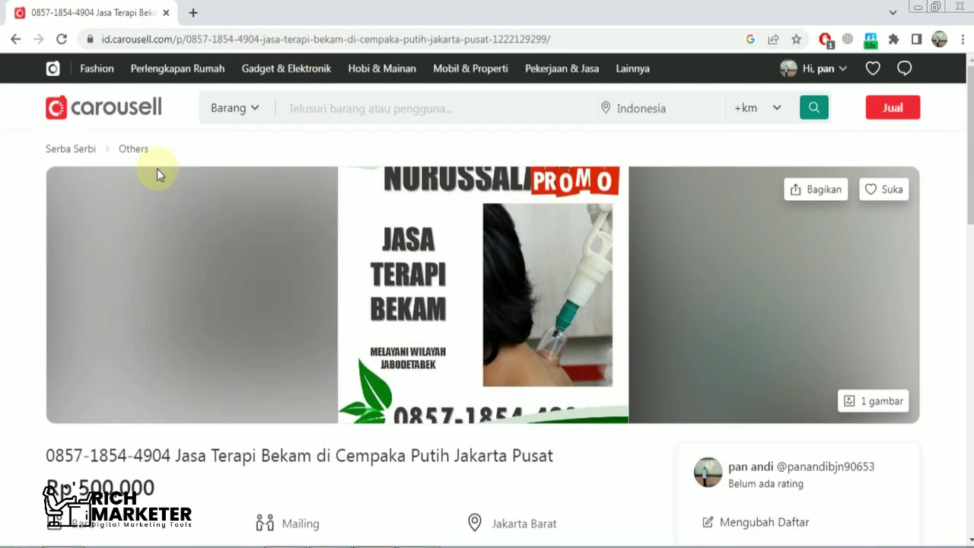
Step: Switch back to UI.Vision RPA and stop the running carousell V1 macro
click(420, 547)
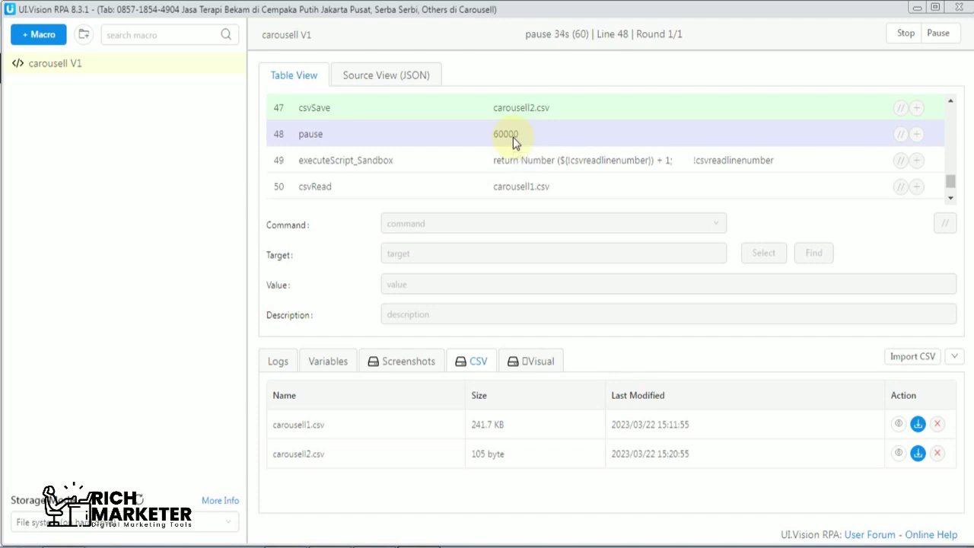
click(905, 35)
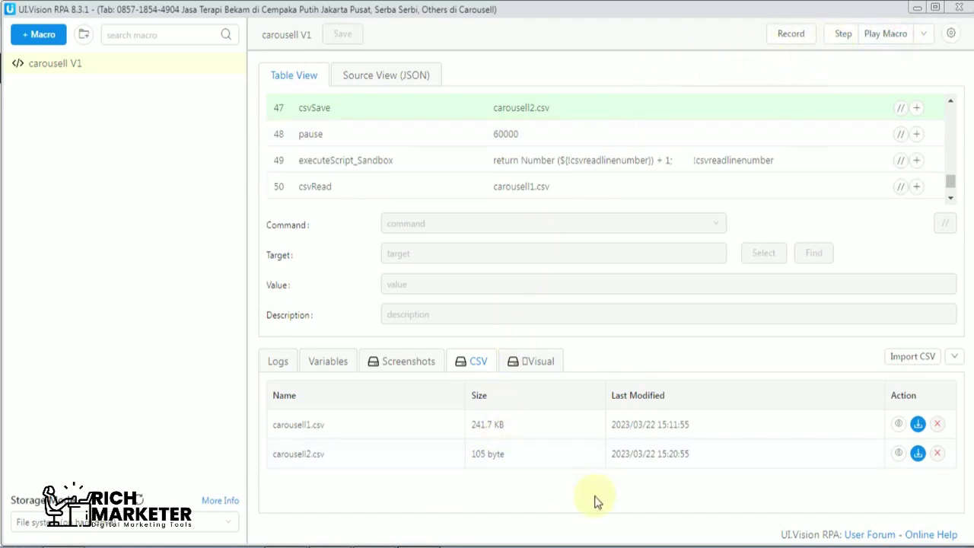
Step: View carousell2.csv in a maximized editor to check the logged listing link, then save and close it
click(898, 453)
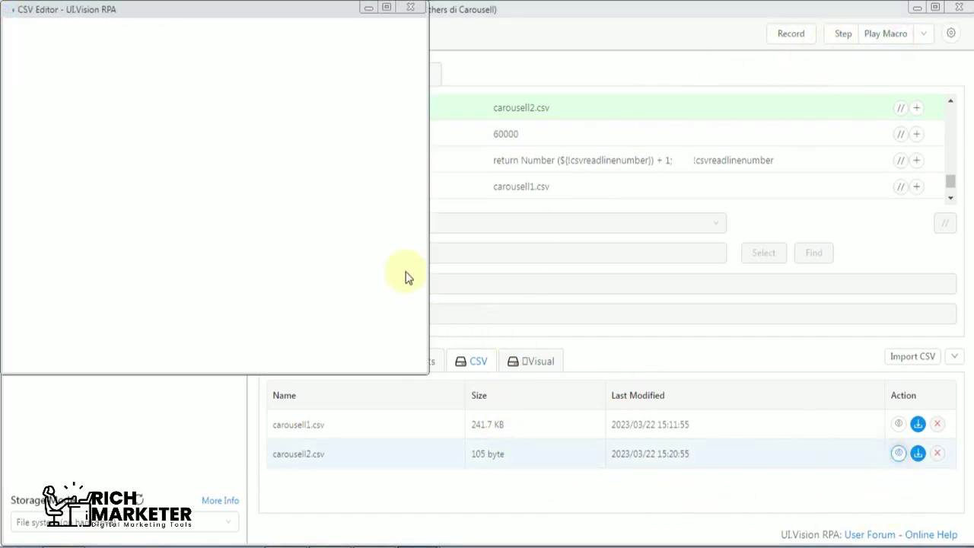
click(389, 8)
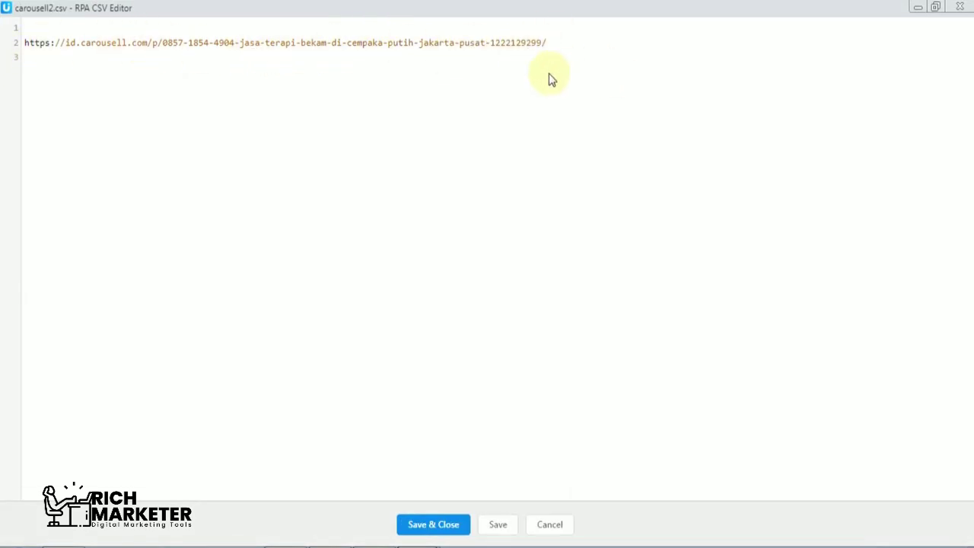
click(447, 524)
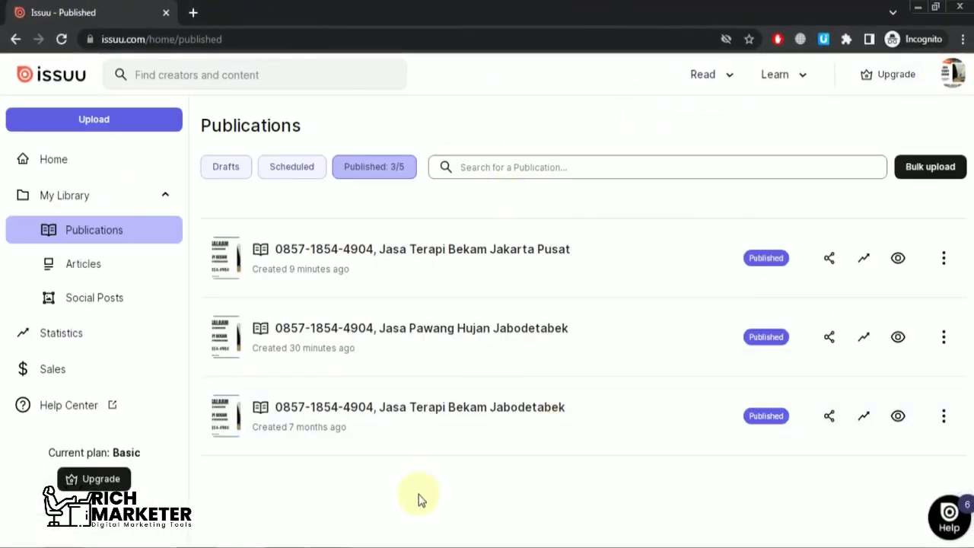
Step: Open UI.Vision RPA from the Issuu publications page and examine the rows of issuu1.csv in a maximized editor, then close it
click(823, 39)
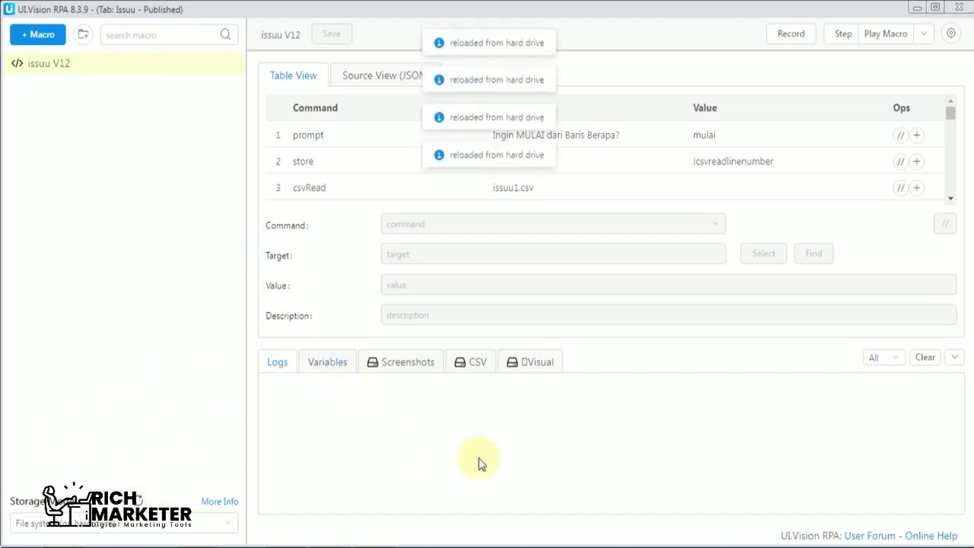
click(481, 364)
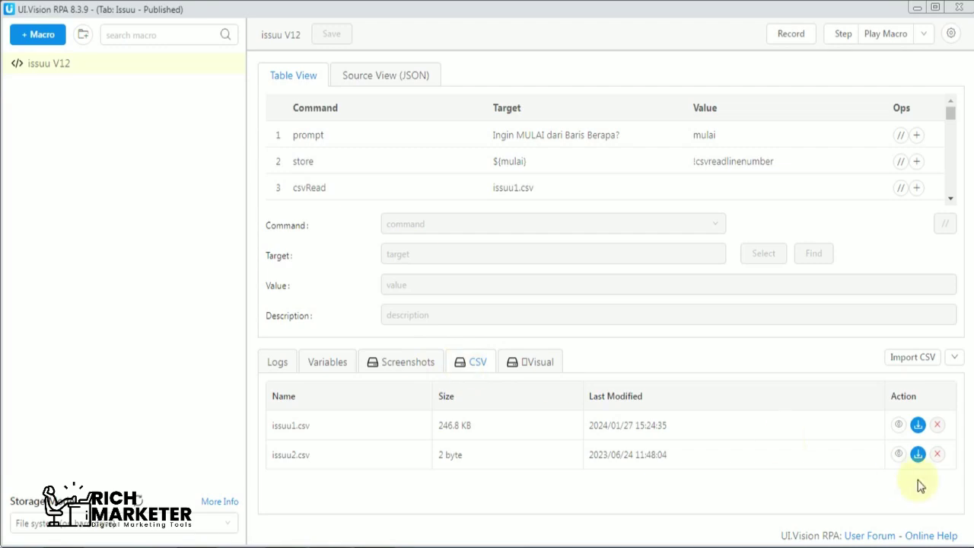
click(900, 425)
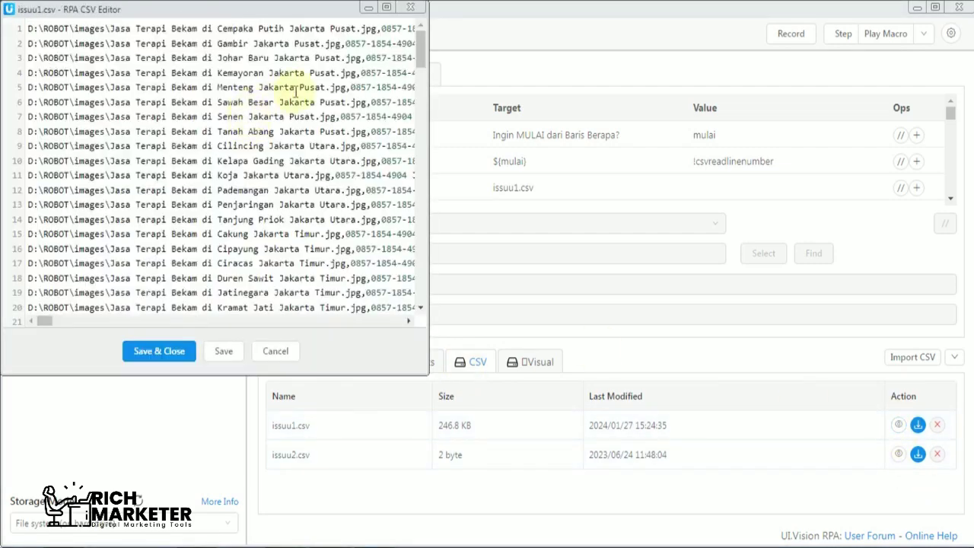
click(388, 7)
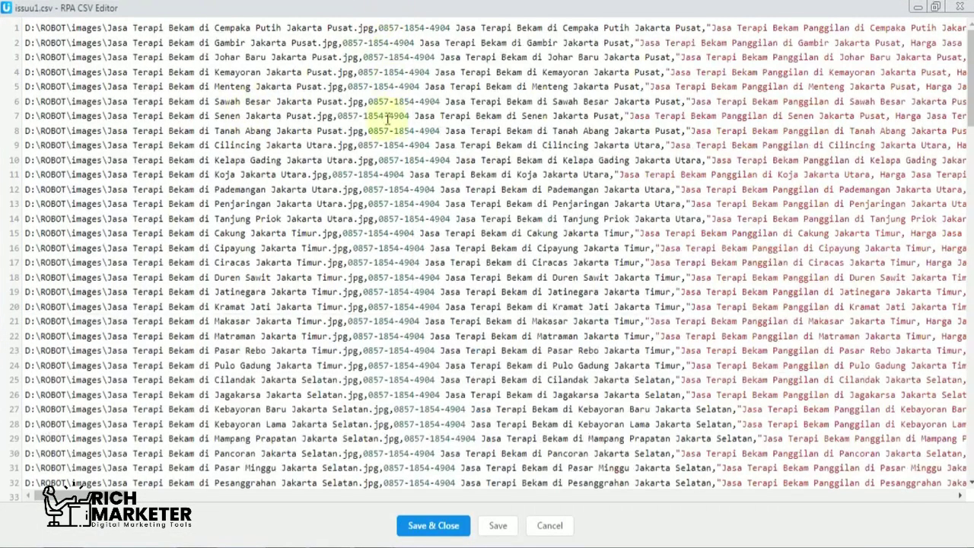
drag(358, 116, 312, 115)
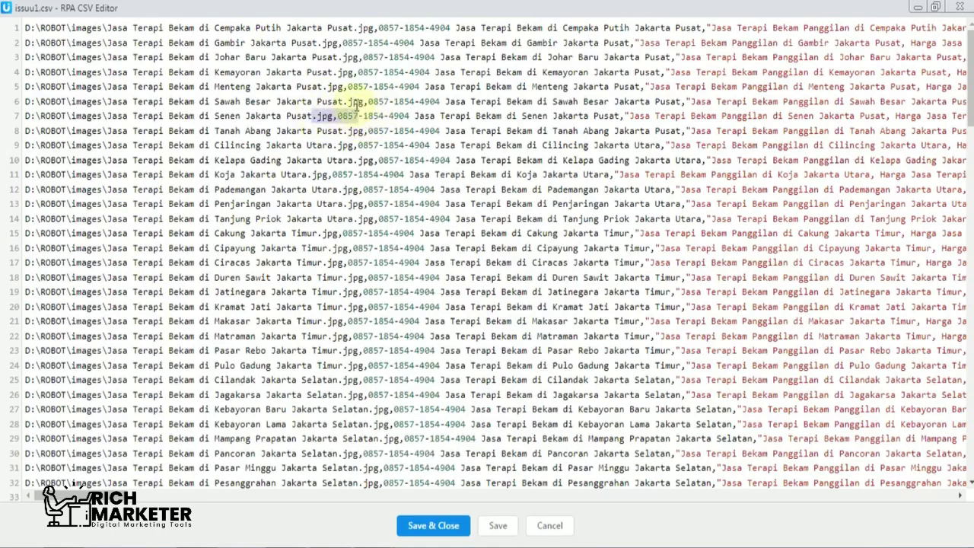
click(960, 6)
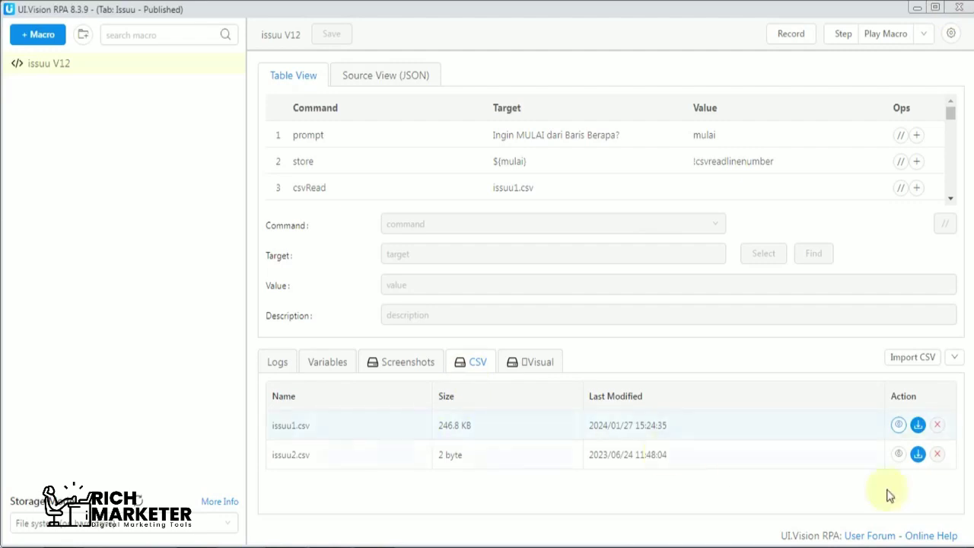
Step: Enlarge the issuu V12 command table to inspect its first prompt command, then restore the CSV file list
click(953, 361)
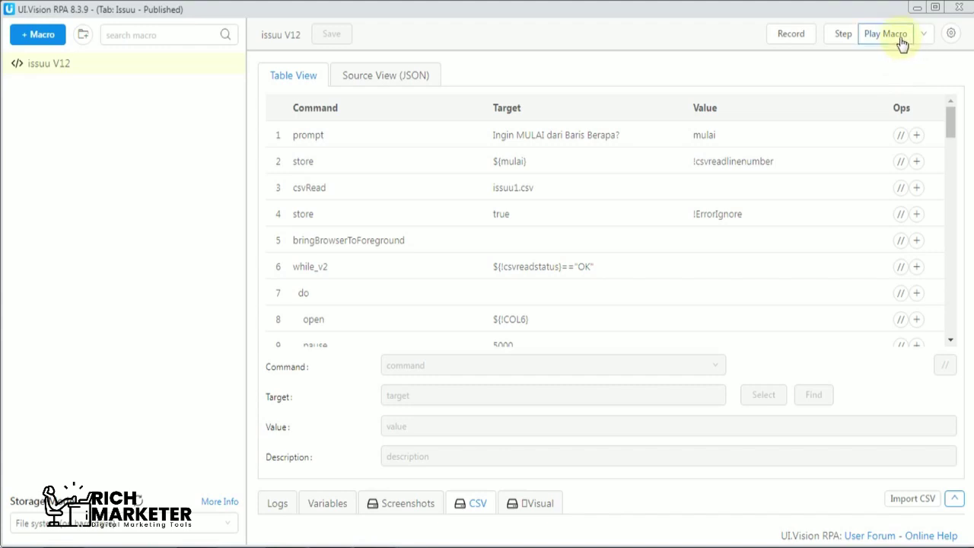
click(409, 137)
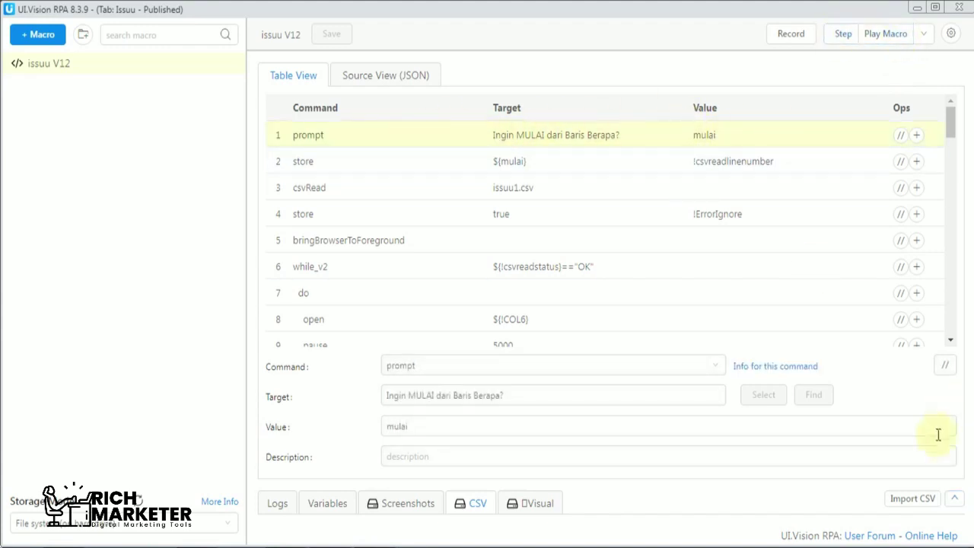
click(955, 500)
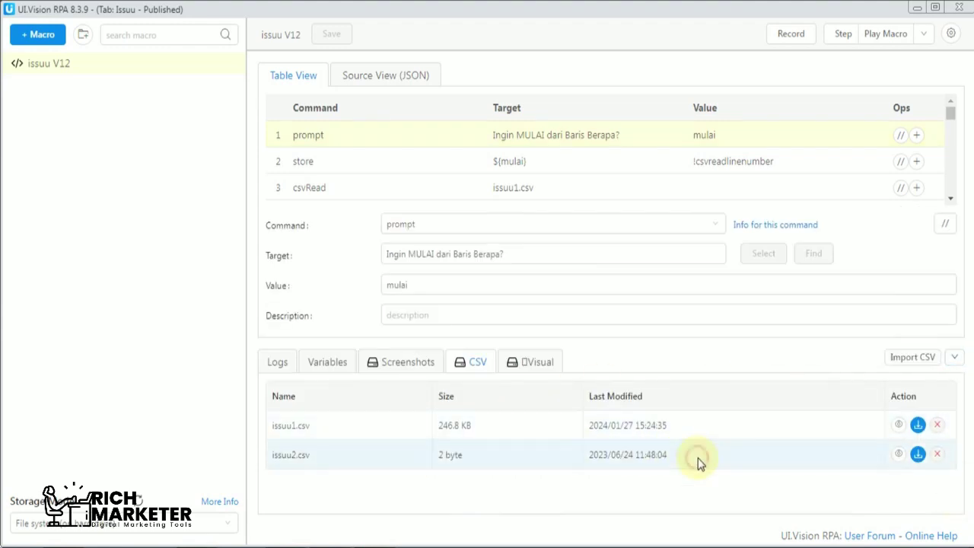
Step: View the contents of issuu2.csv, close it and enlarge the issuu V12 command table
click(899, 455)
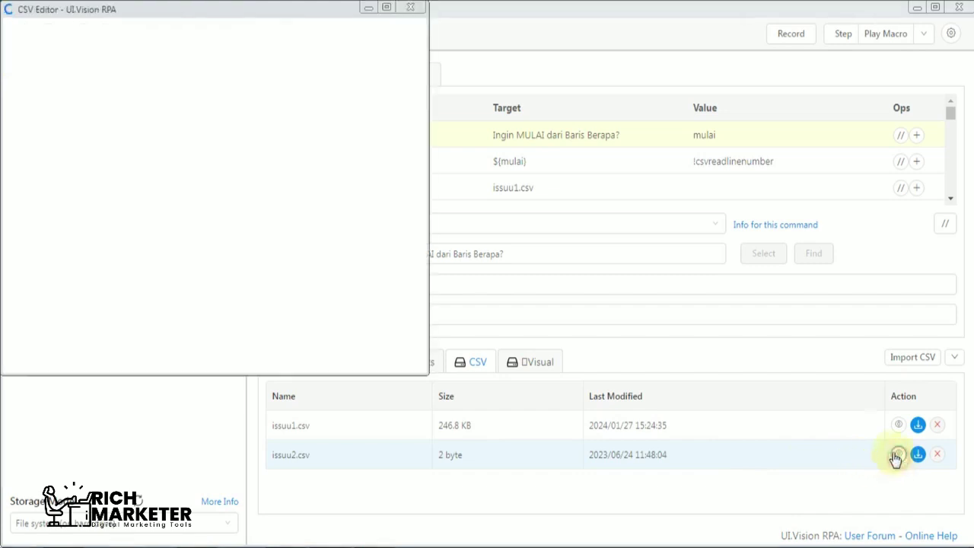
click(91, 44)
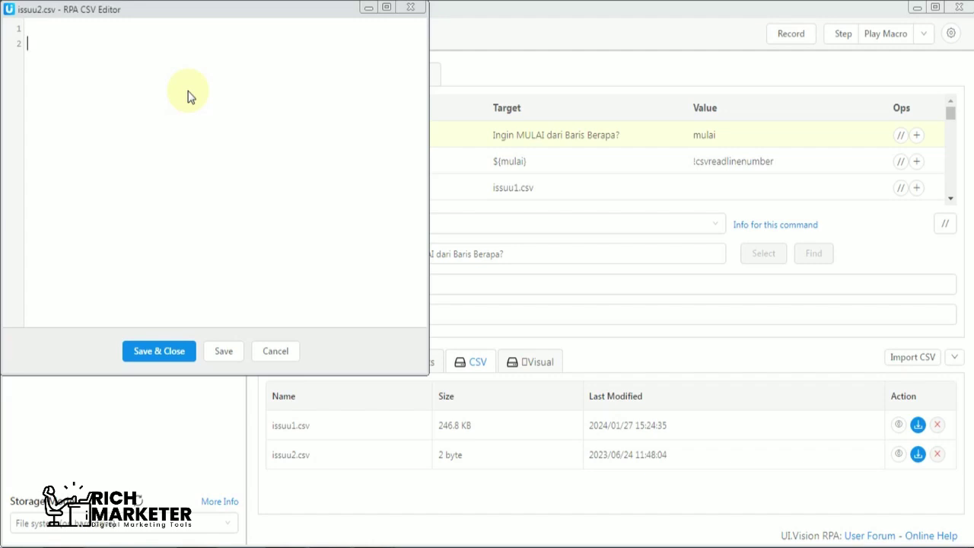
click(411, 8)
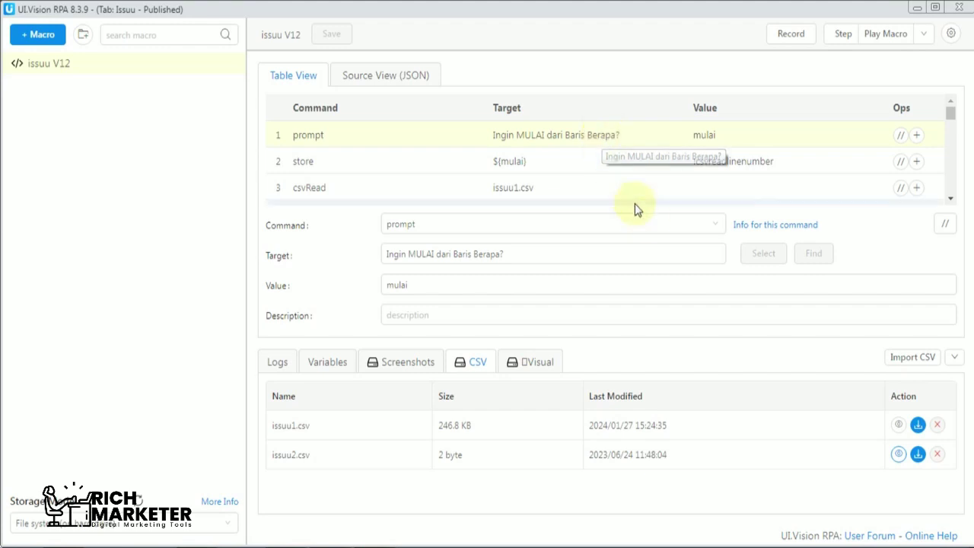
click(951, 359)
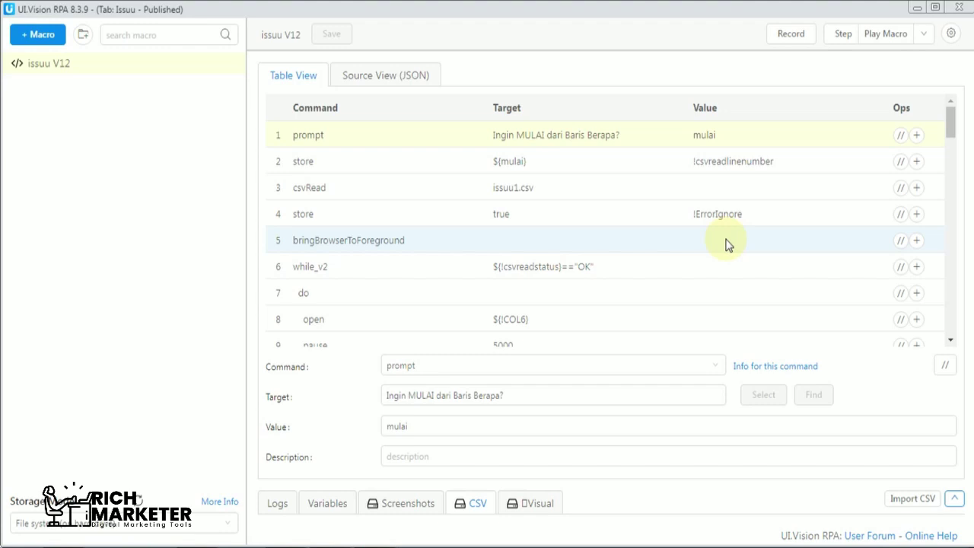
Step: Run the issuu V12 macro starting from row 1 and look over the Issuu publication page it publishes
click(884, 34)
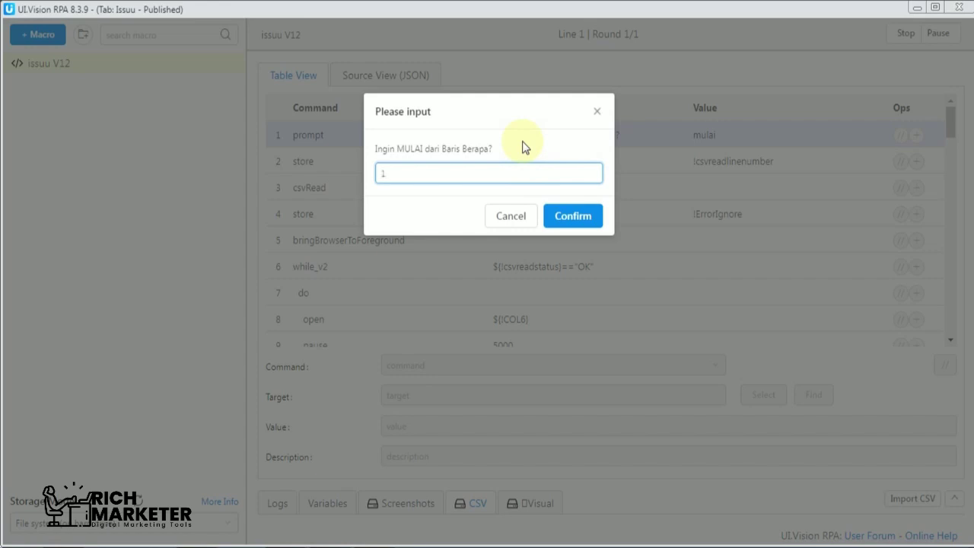
click(574, 216)
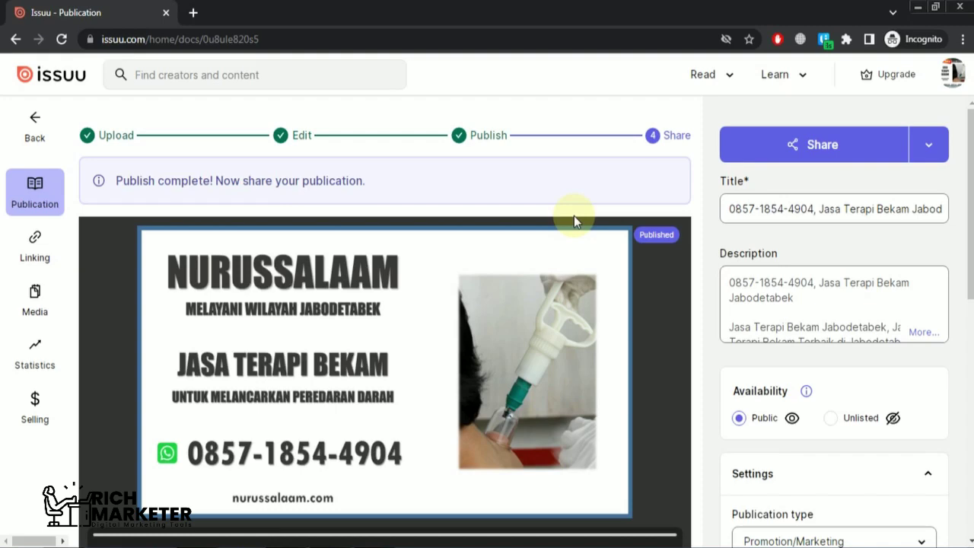
scroll(574, 221, down, 7)
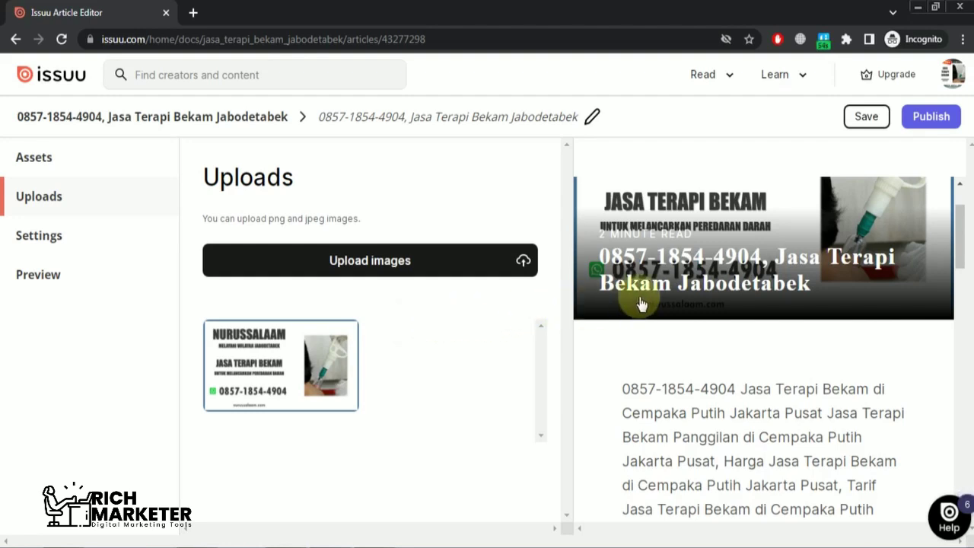
Step: Examine the article's title, body text and inserted image in the Issuu article editor
scroll(641, 301, down, 8)
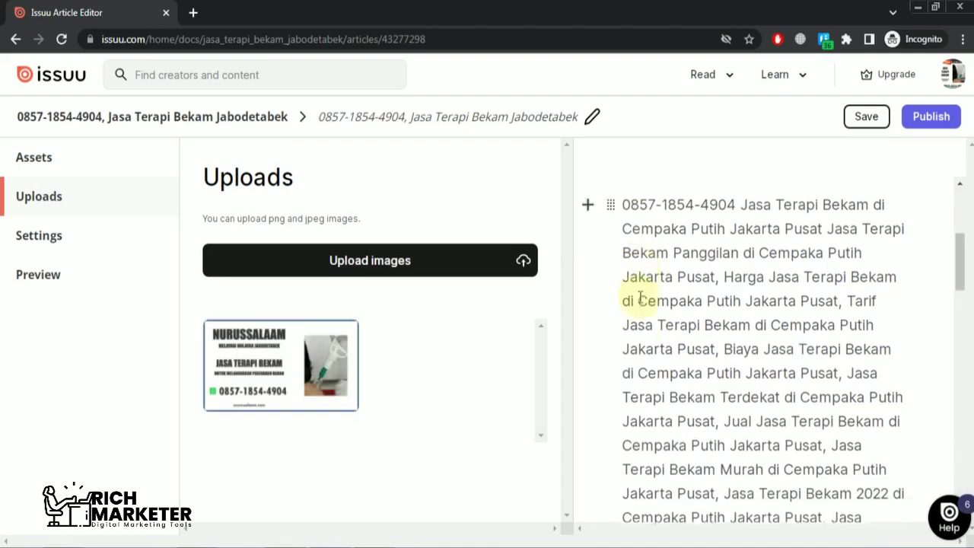
scroll(642, 296, down, 10)
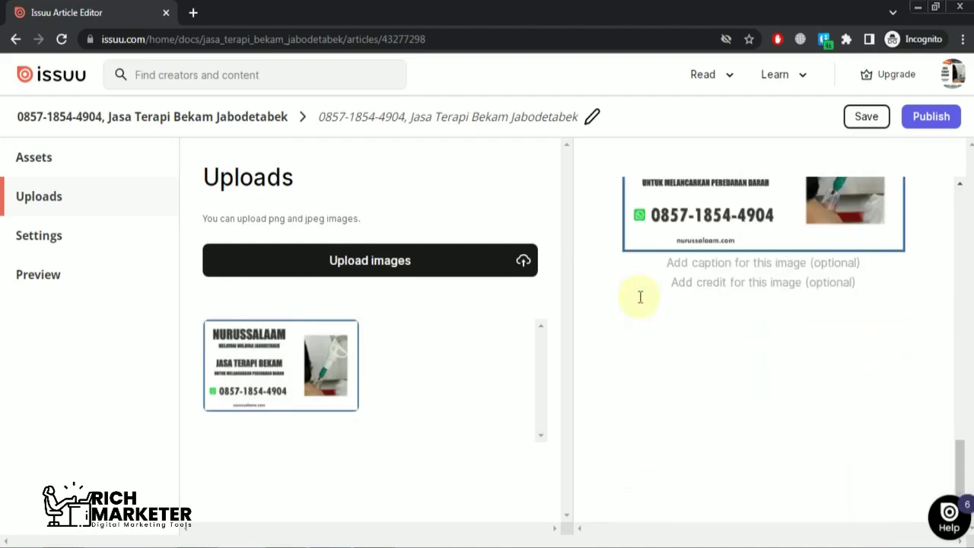
scroll(641, 297, up, 2)
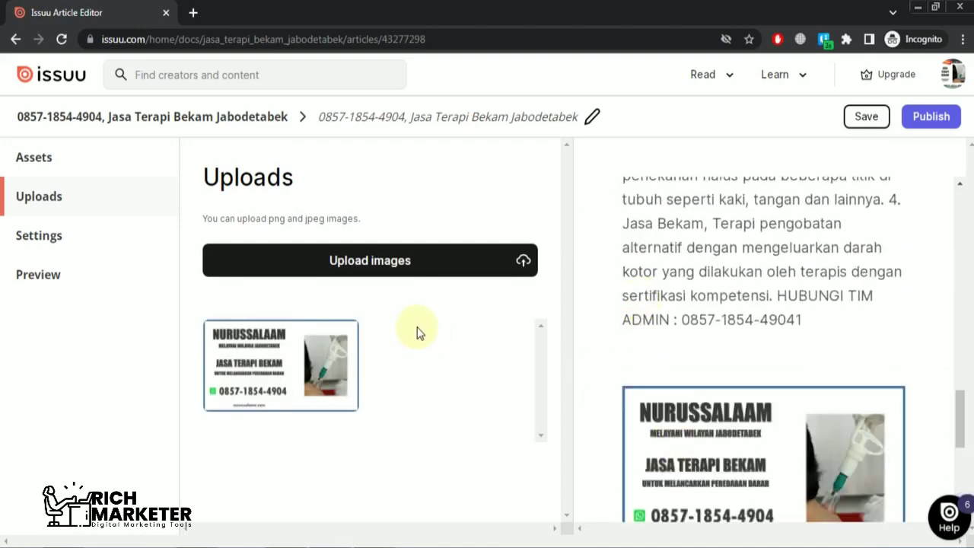